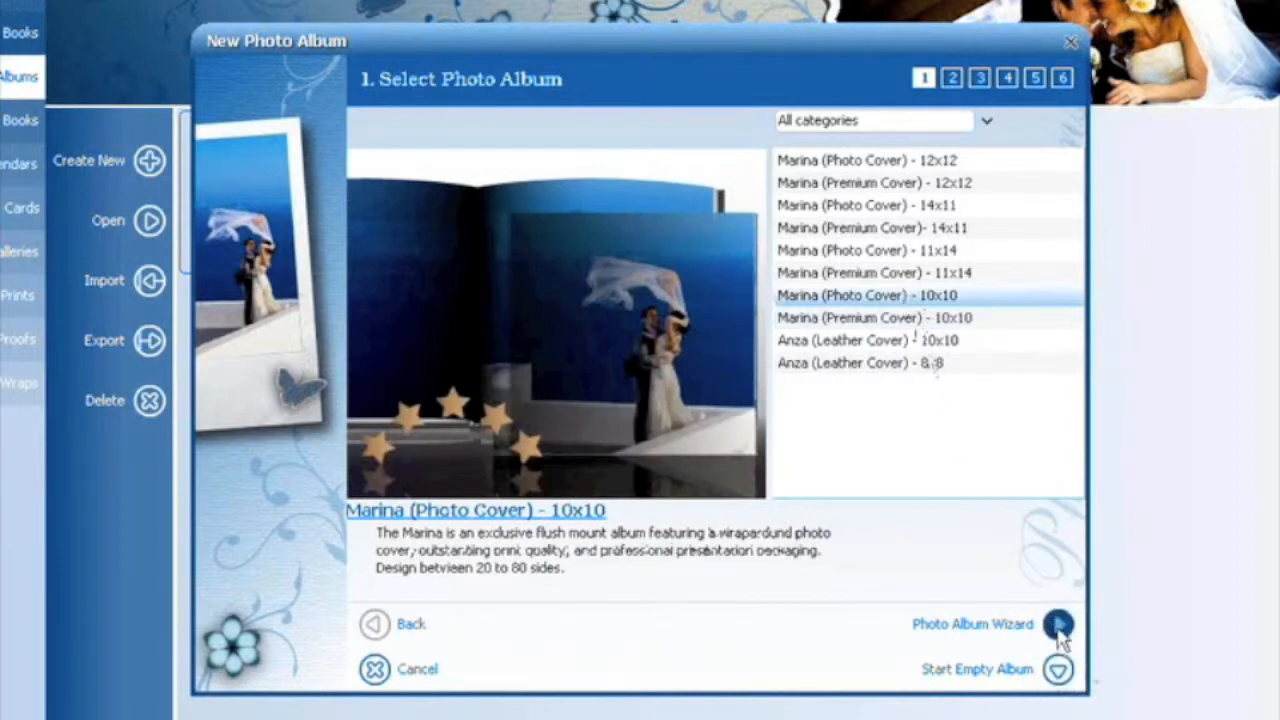
Continue into the guided setup for the Marina (Photo Cover) 10x10 album
click(1058, 624)
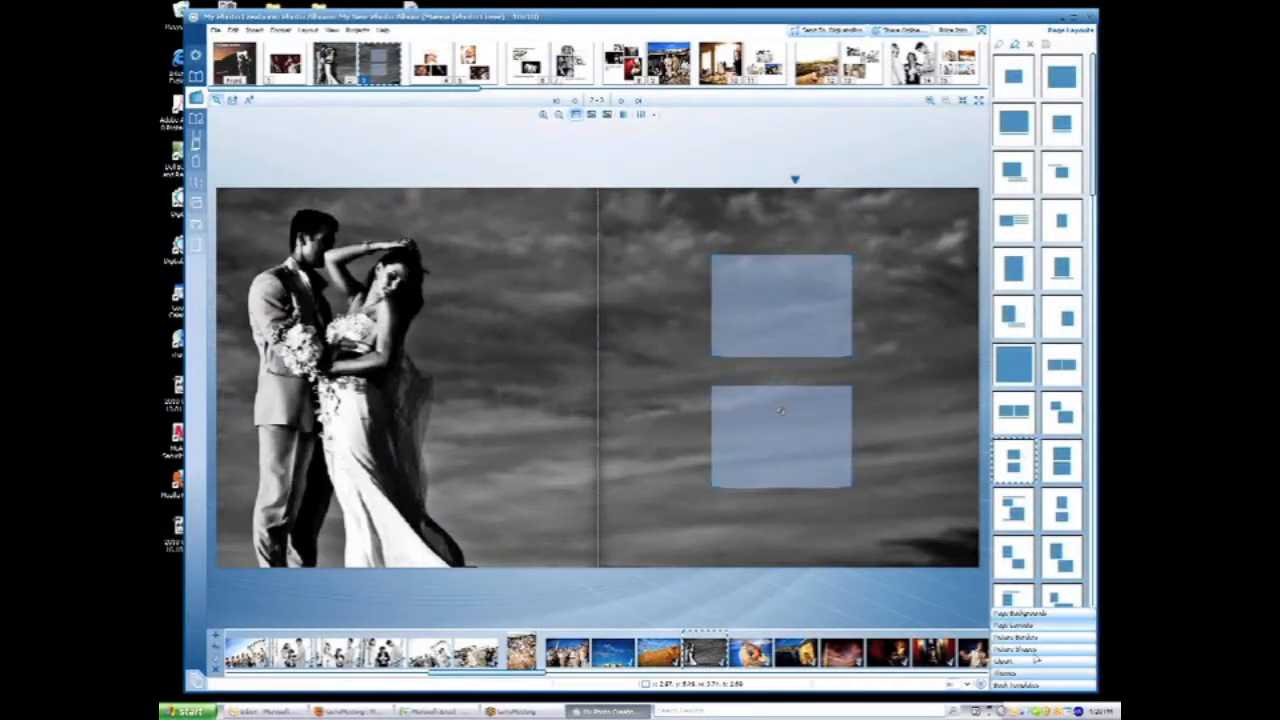
Place a wedding photo in the right-page frame, enlarge it, and add an editable caption box below
mouse_move(770, 652)
mouse_down()
mouse_move(742, 452)
mouse_move(780, 440)
mouse_move(738, 324)
mouse_up()
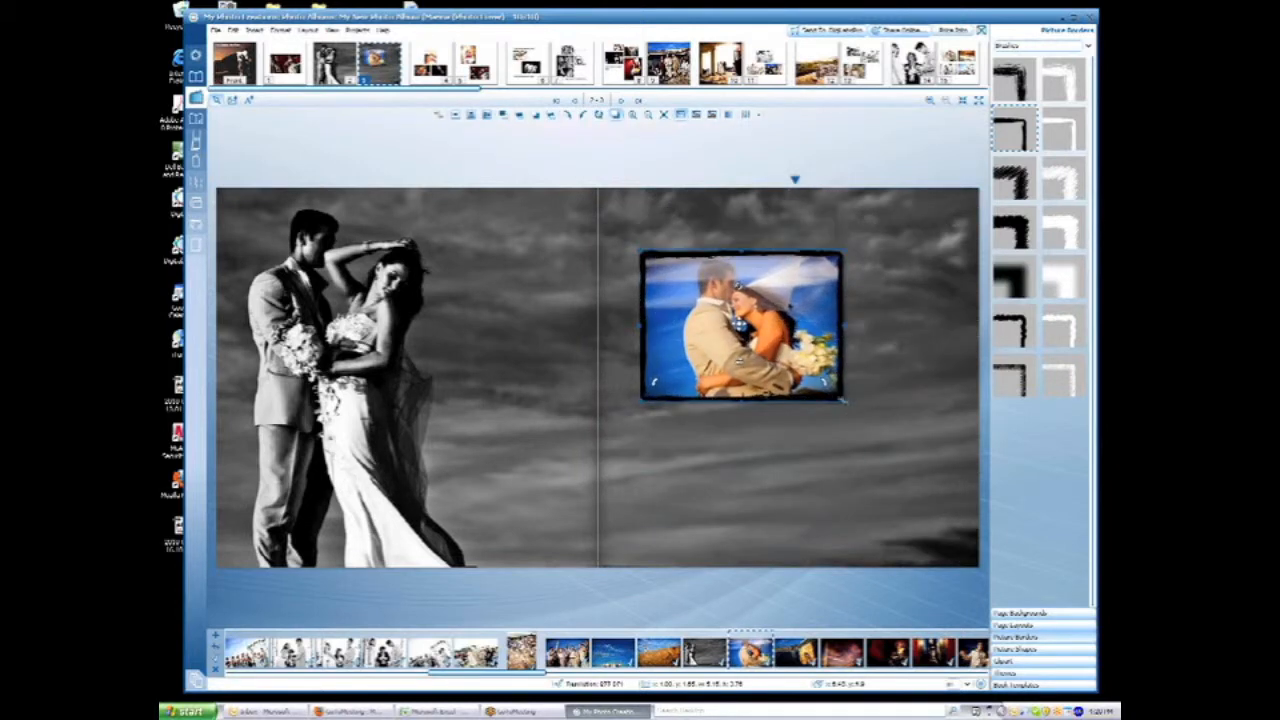
drag(845, 400, 880, 428)
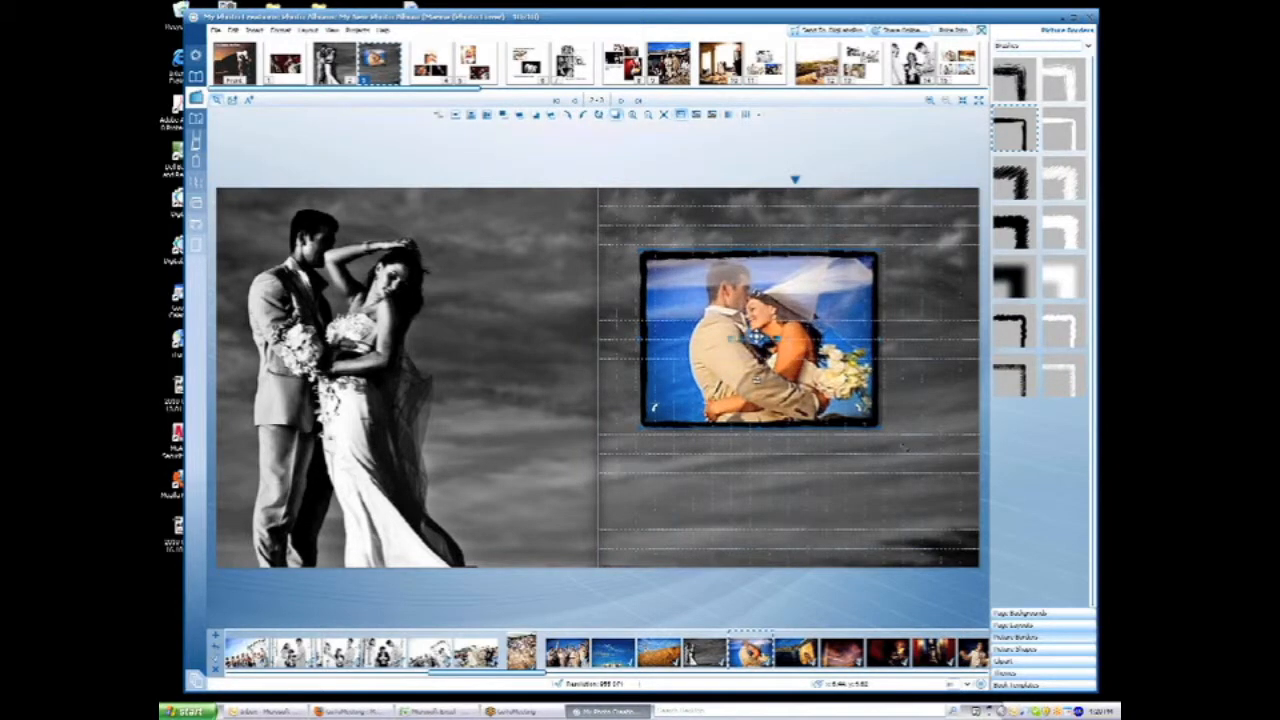
drag(630, 476, 948, 524)
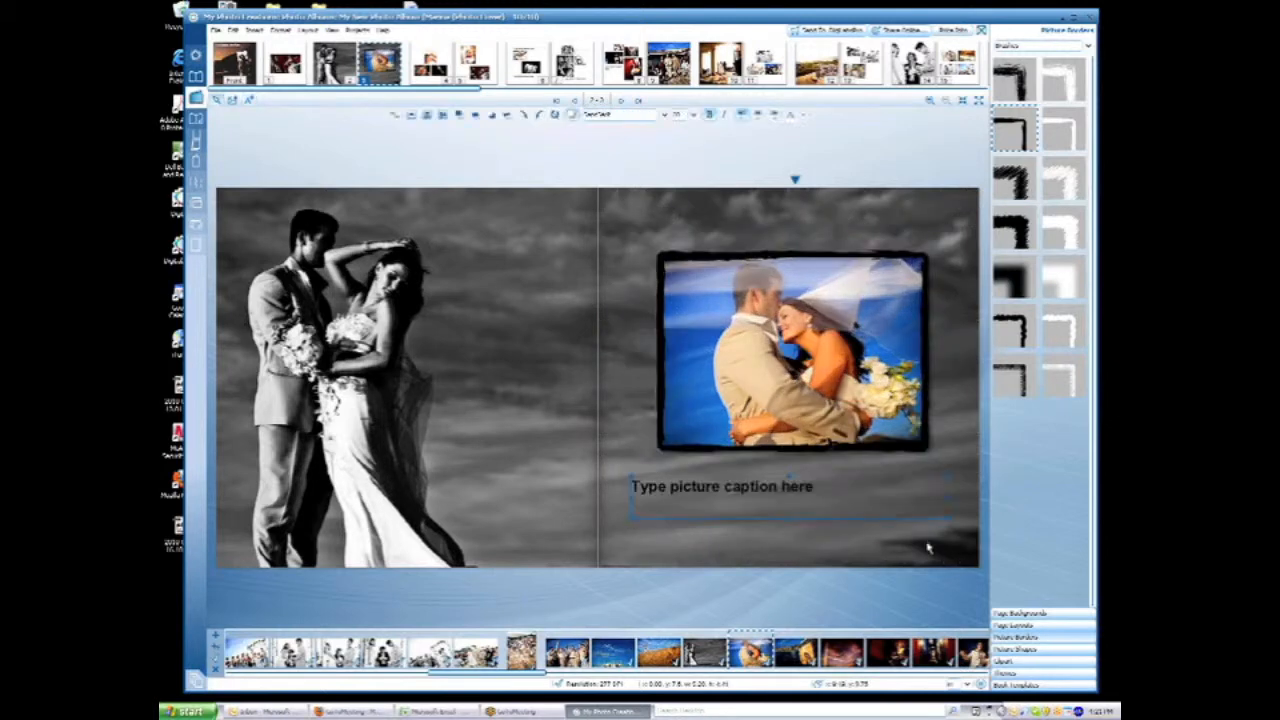
double_click(935, 514)
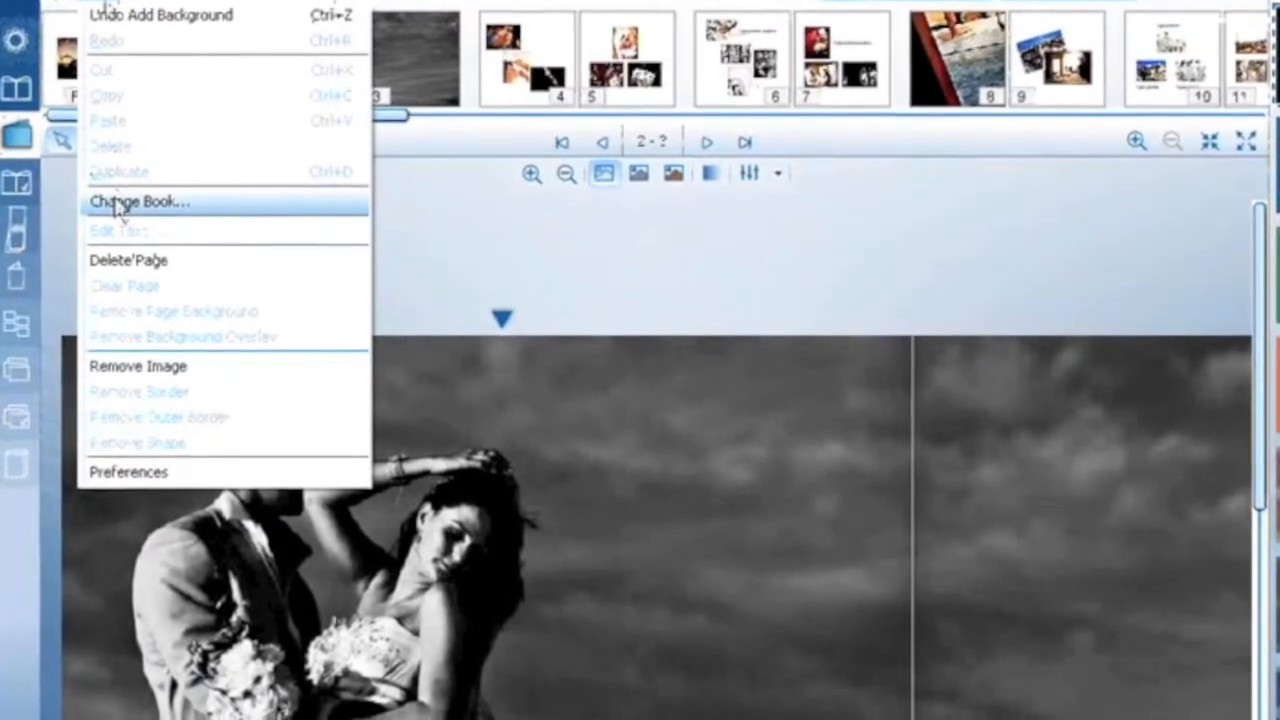
Start Change Book and preview the available types, from Ashbury and Fillmore to Marina and Anza covers
click(140, 204)
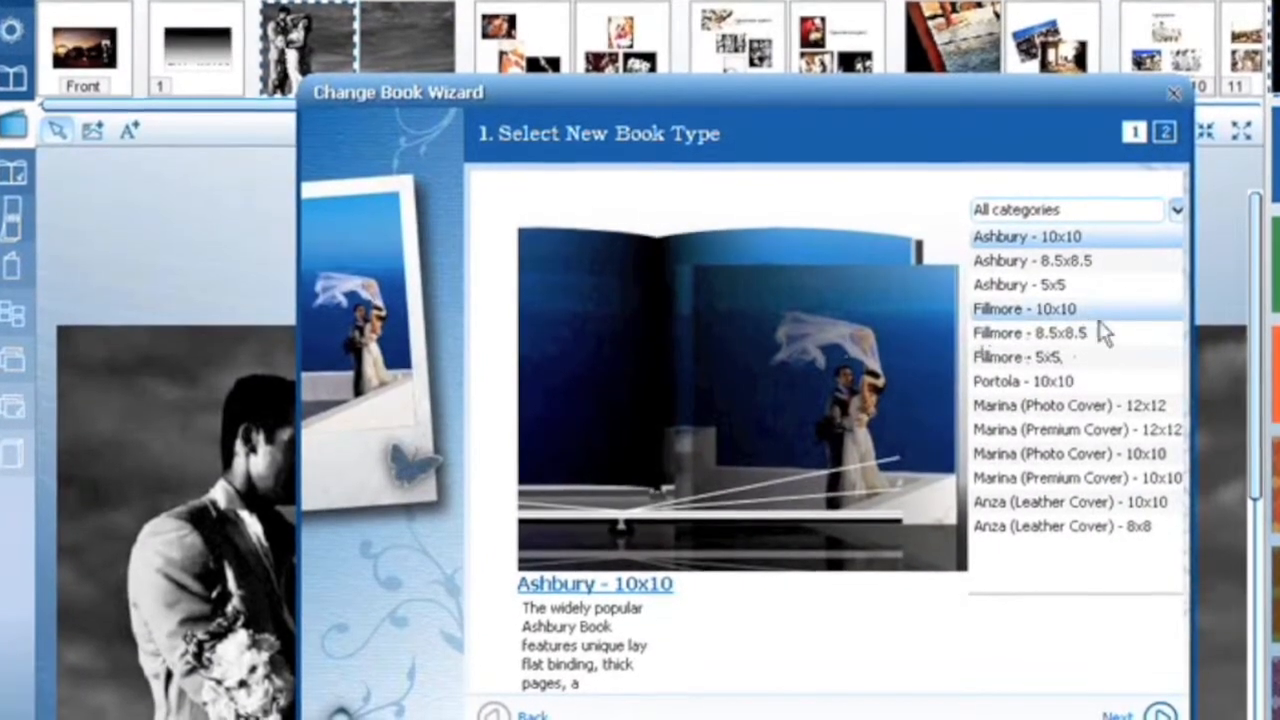
click(1033, 263)
click(1060, 280)
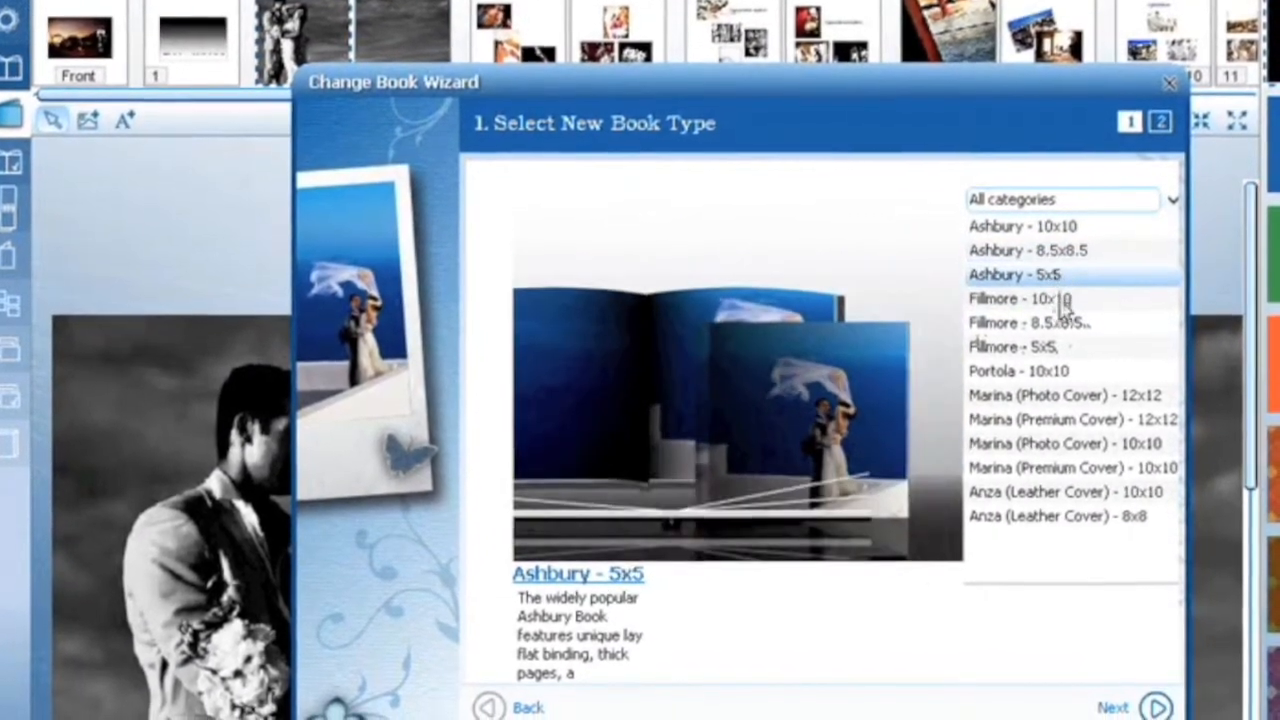
click(1045, 302)
click(1050, 326)
click(1010, 339)
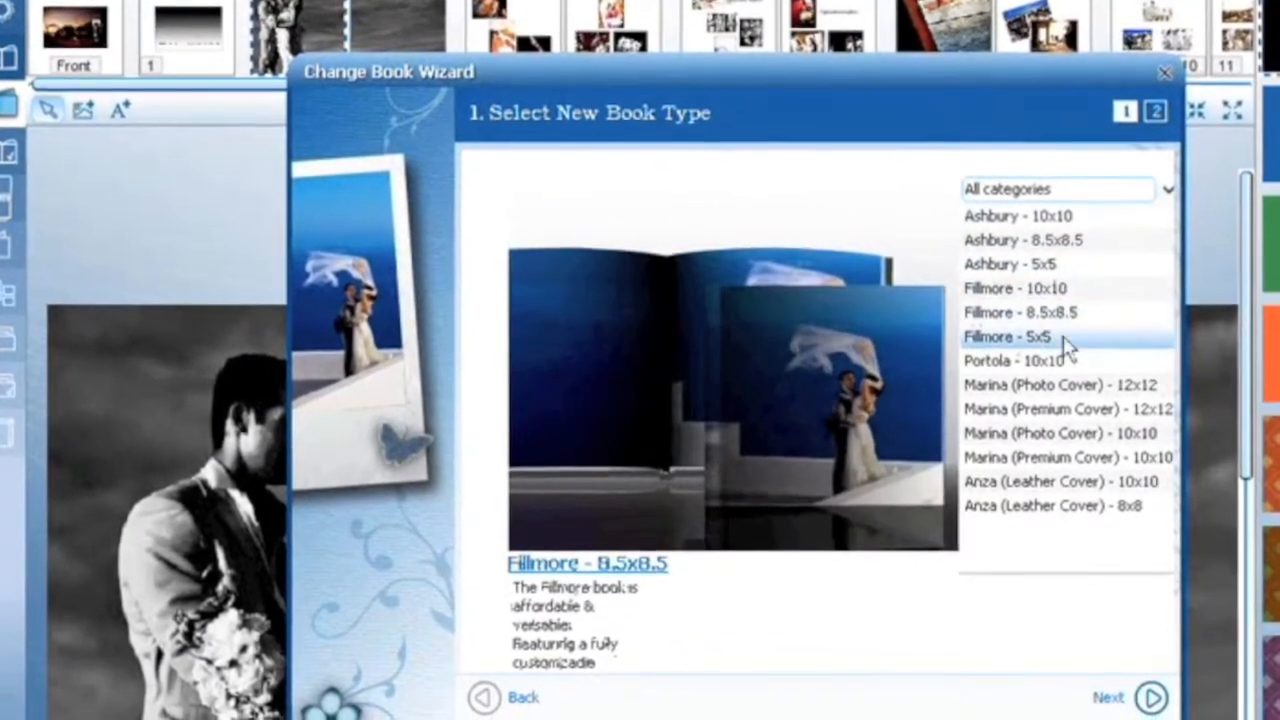
click(1015, 363)
click(1060, 387)
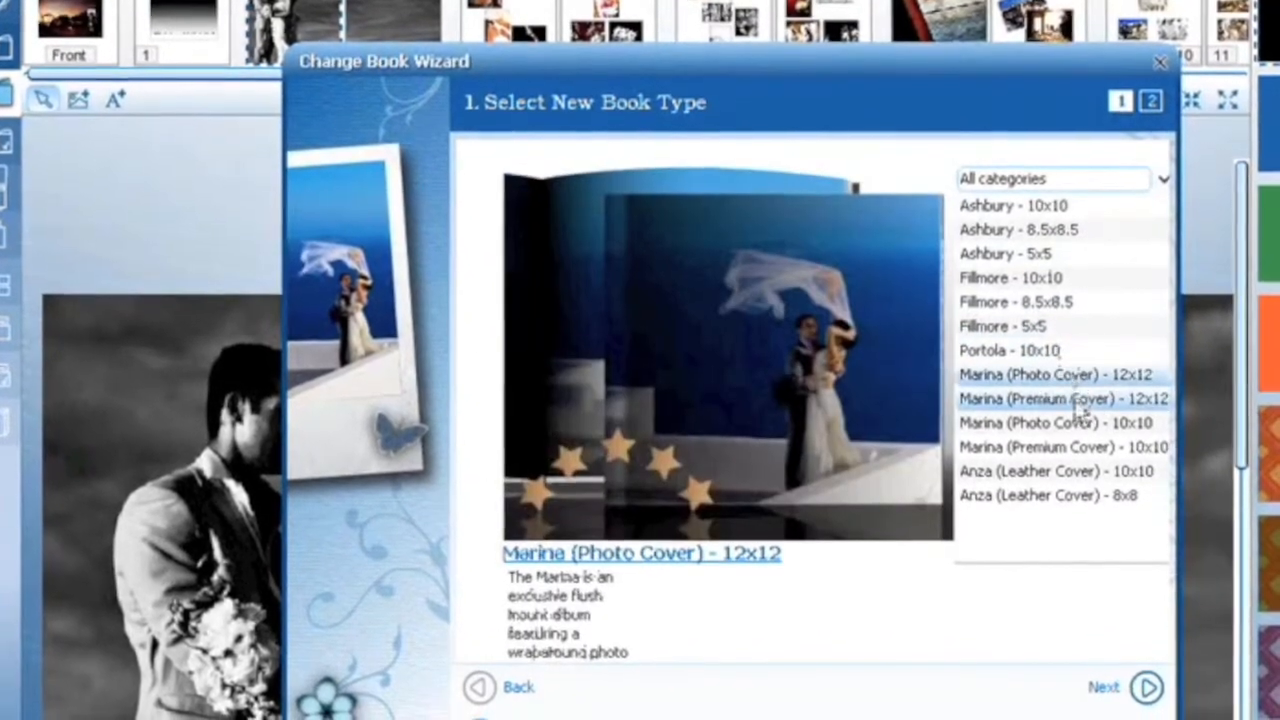
click(1080, 401)
click(1080, 425)
click(1082, 447)
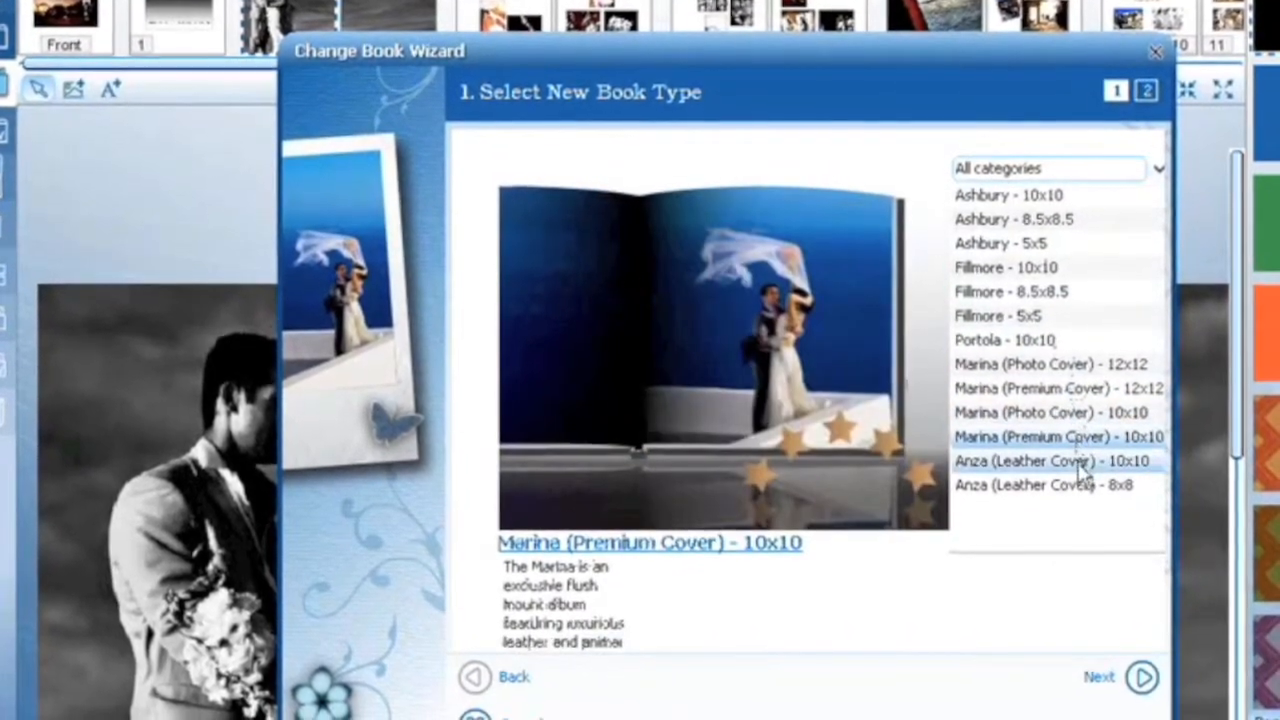
click(1075, 463)
click(1075, 487)
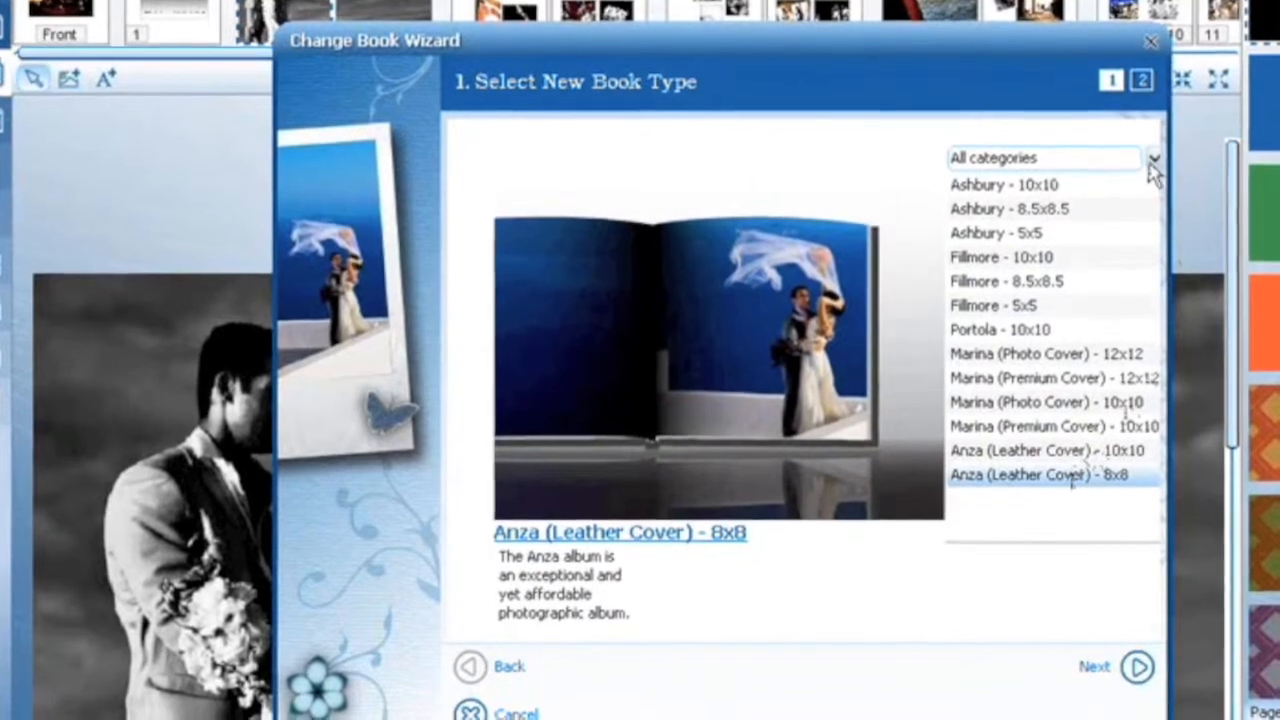
Filter the list by Anza, then by Ashbury, and preview the Ashbury 8.5x8.5 and 5x5 sizes
click(1155, 160)
click(970, 195)
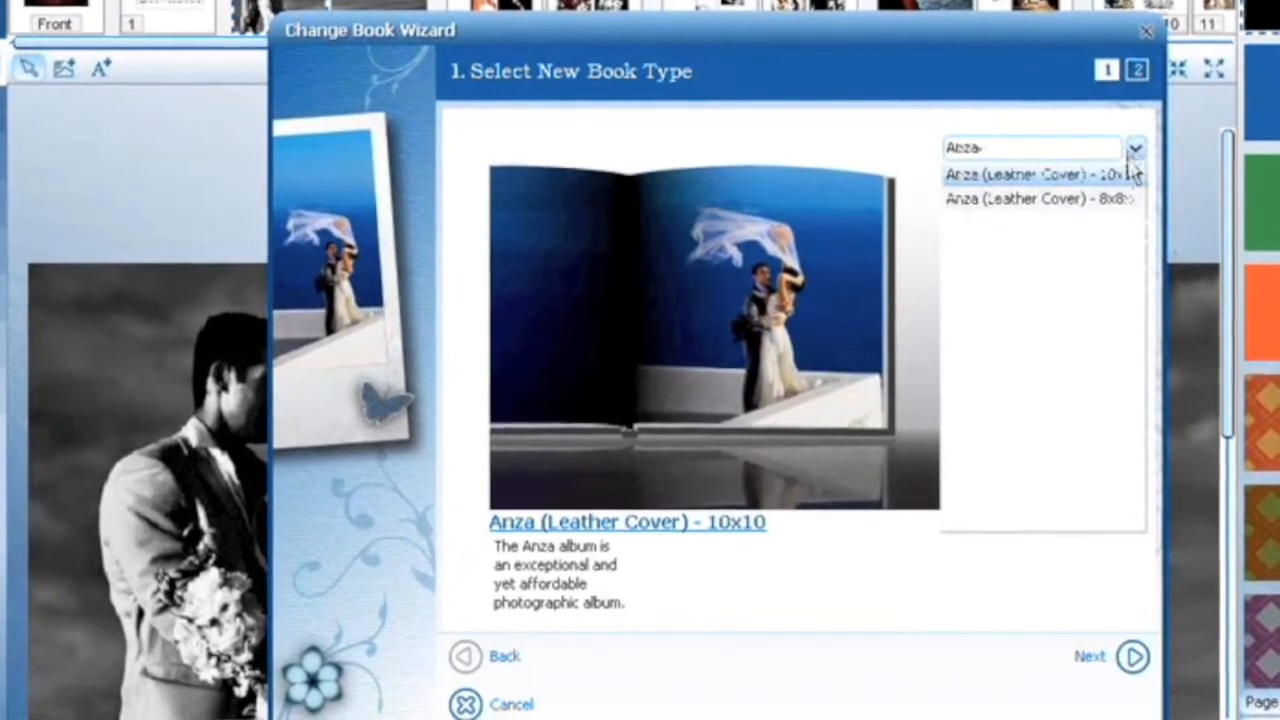
click(1136, 150)
click(985, 213)
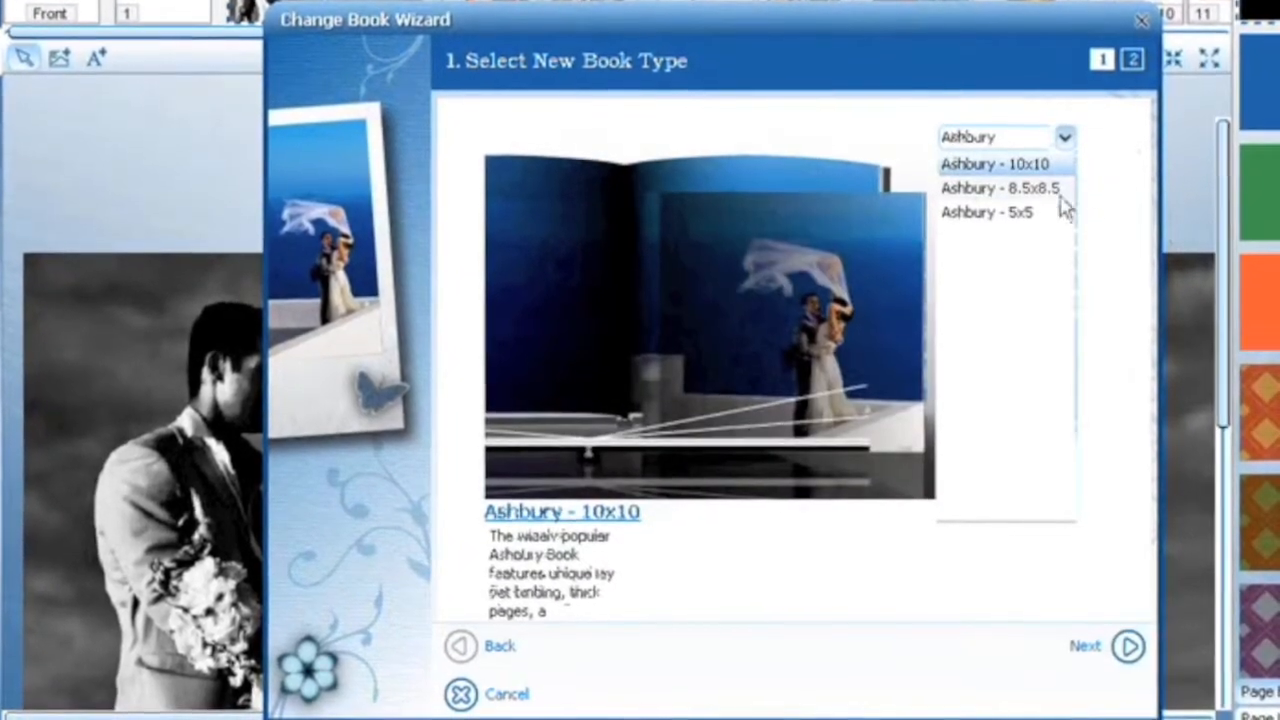
click(996, 180)
click(983, 204)
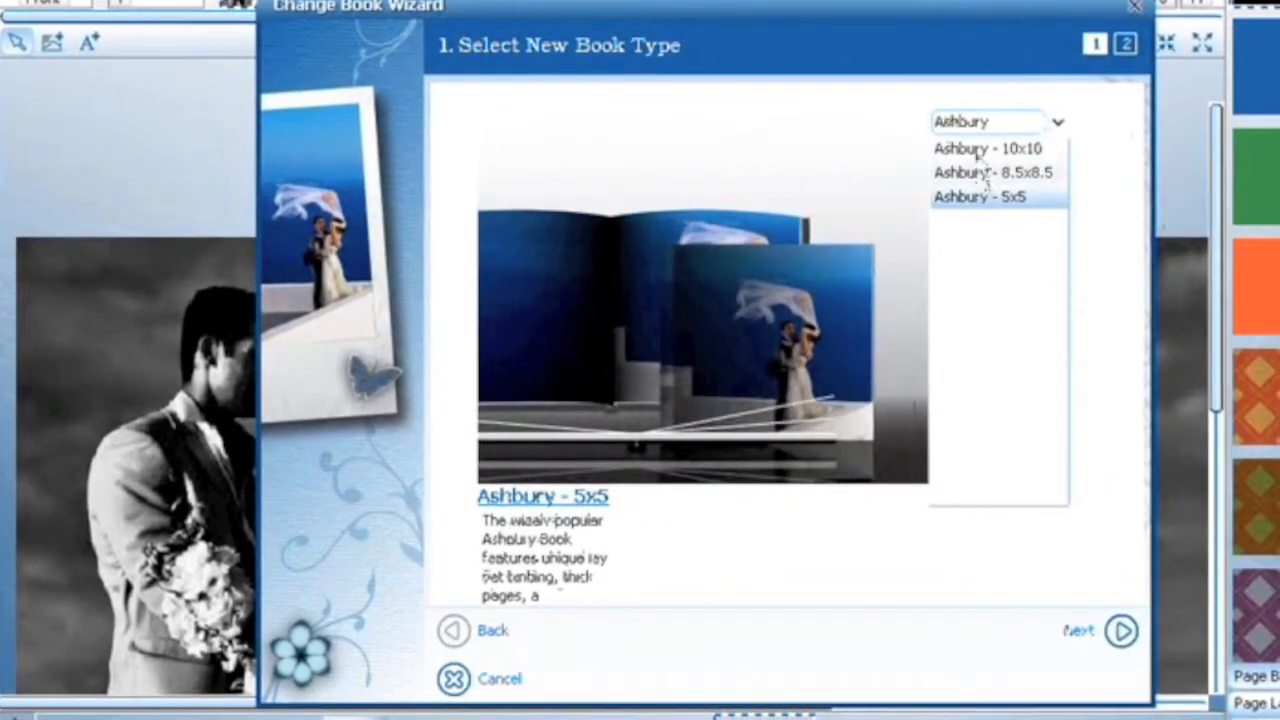
Select Ashbury - 10x10 and apply the conversion from Album to Coffee Table Book
click(986, 146)
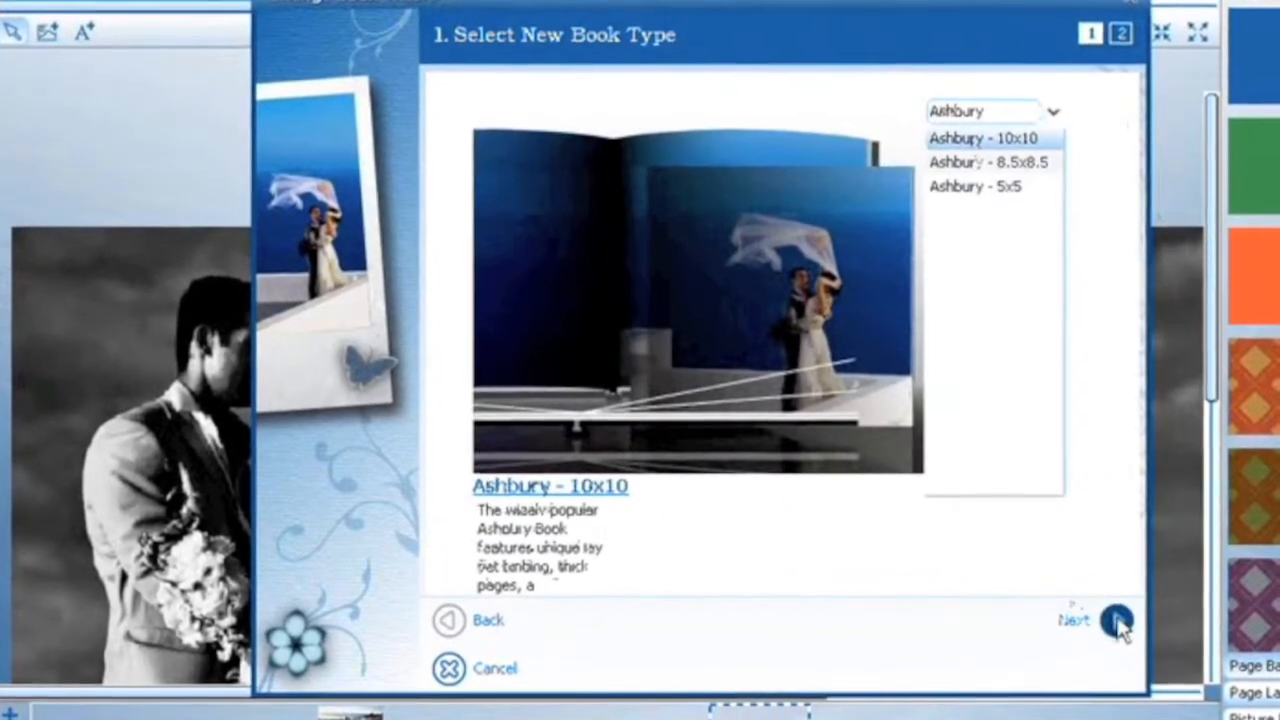
click(1120, 628)
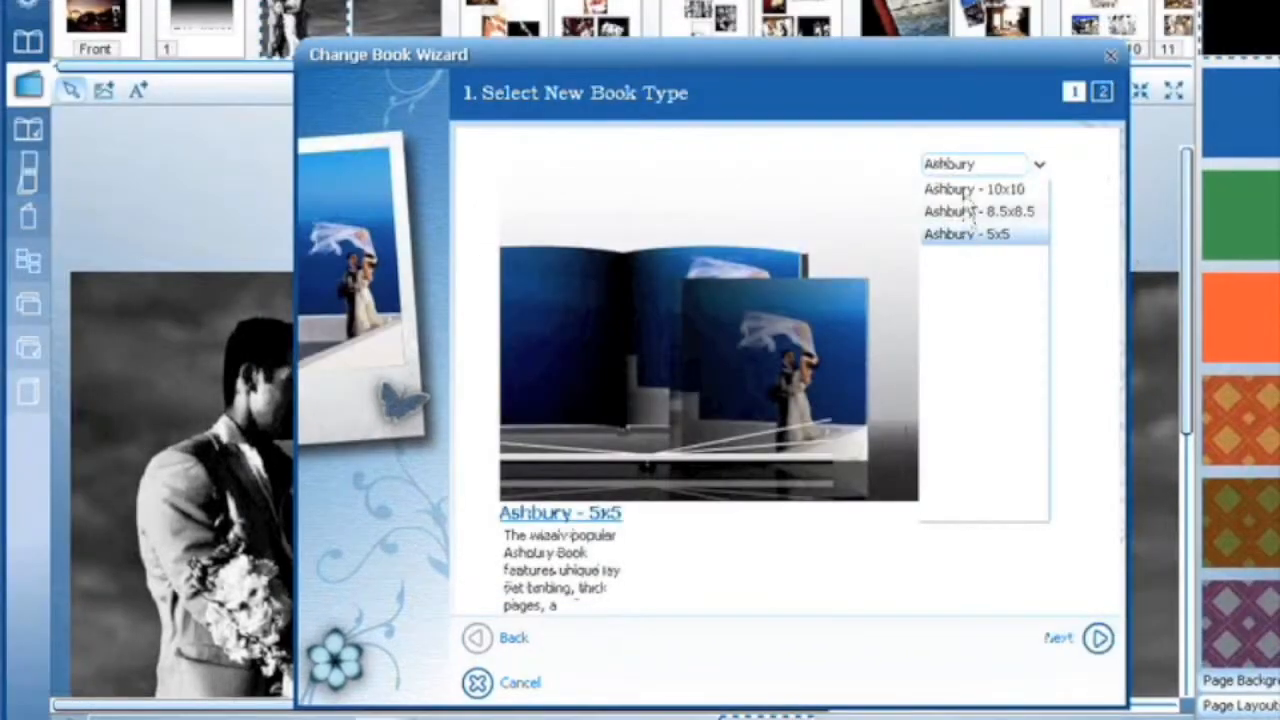
click(973, 189)
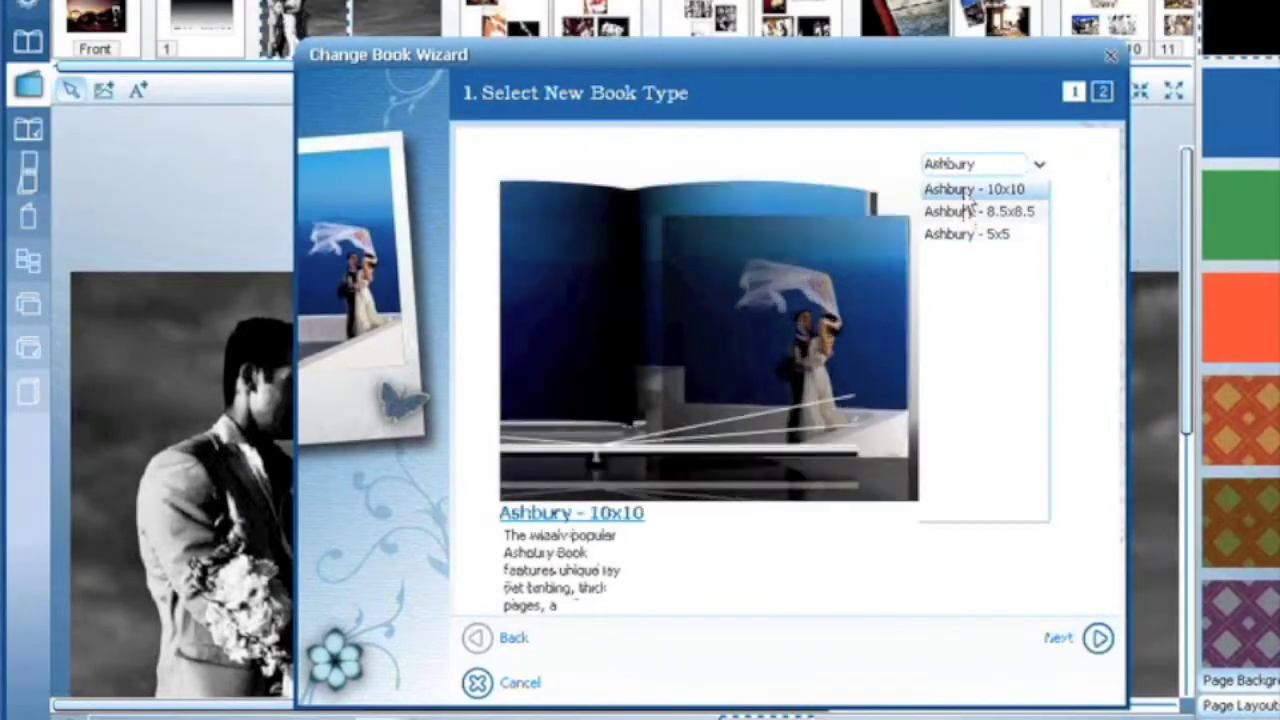
click(1098, 640)
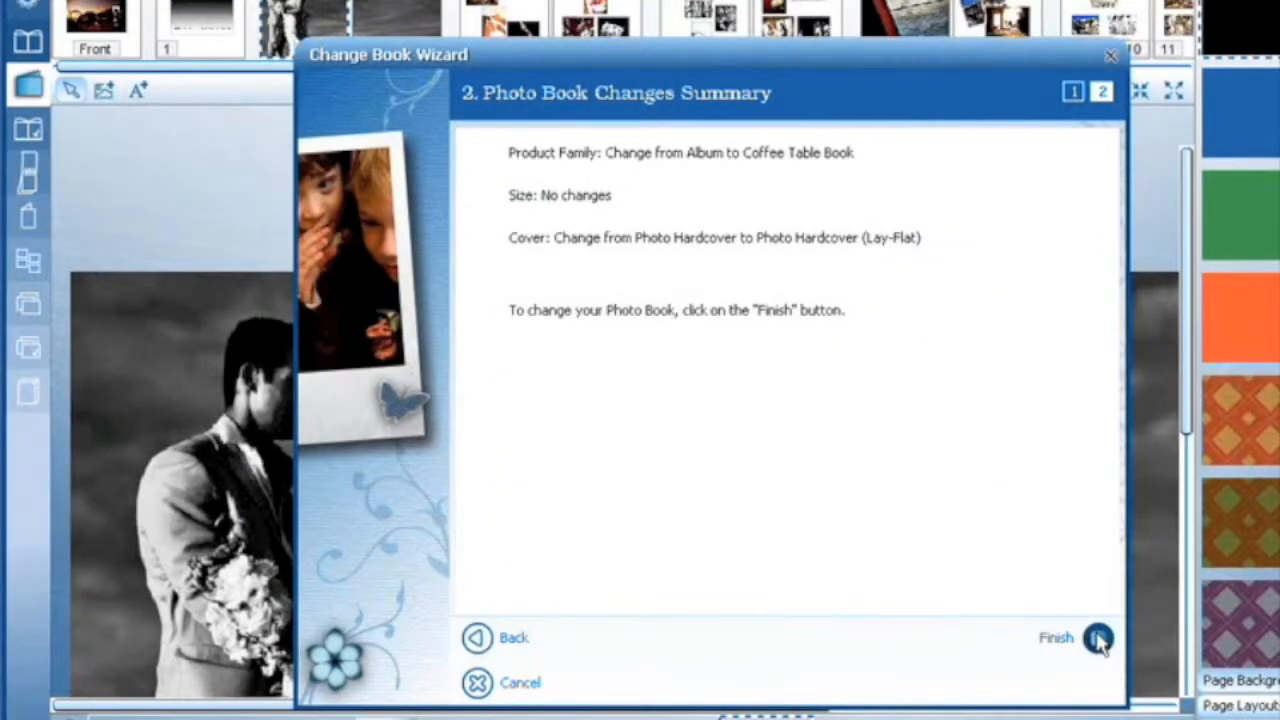
click(1098, 640)
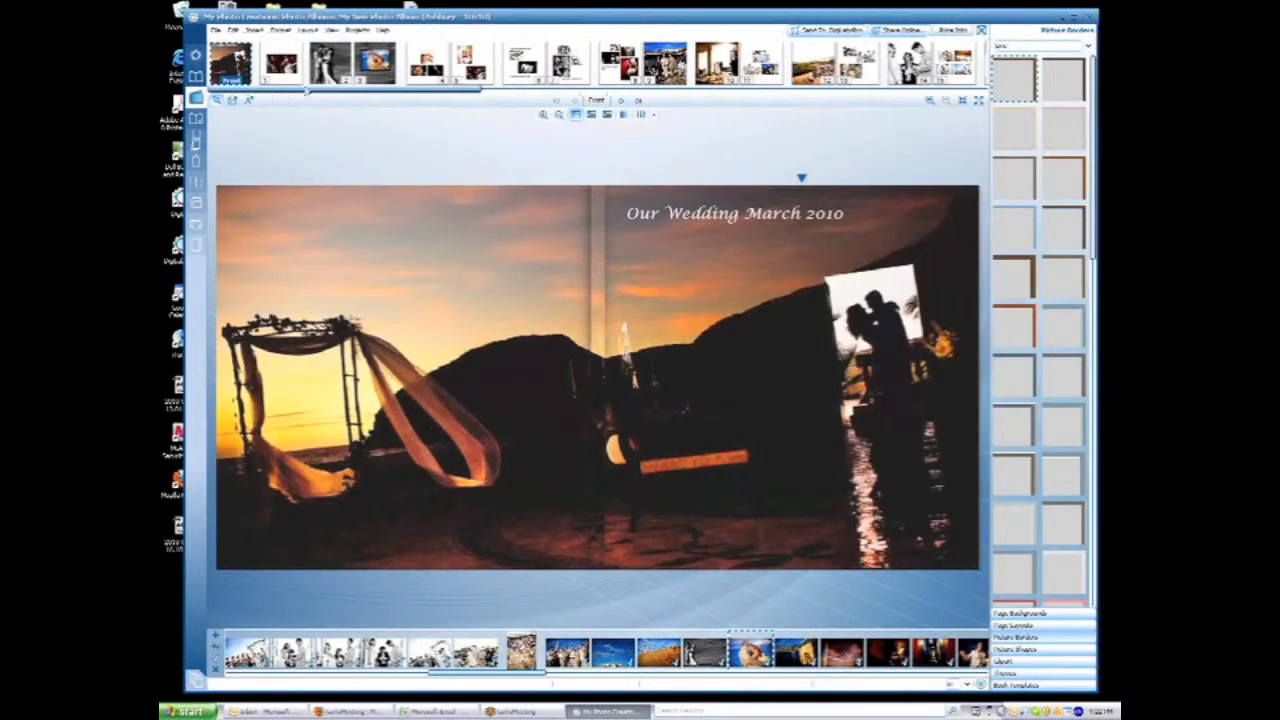